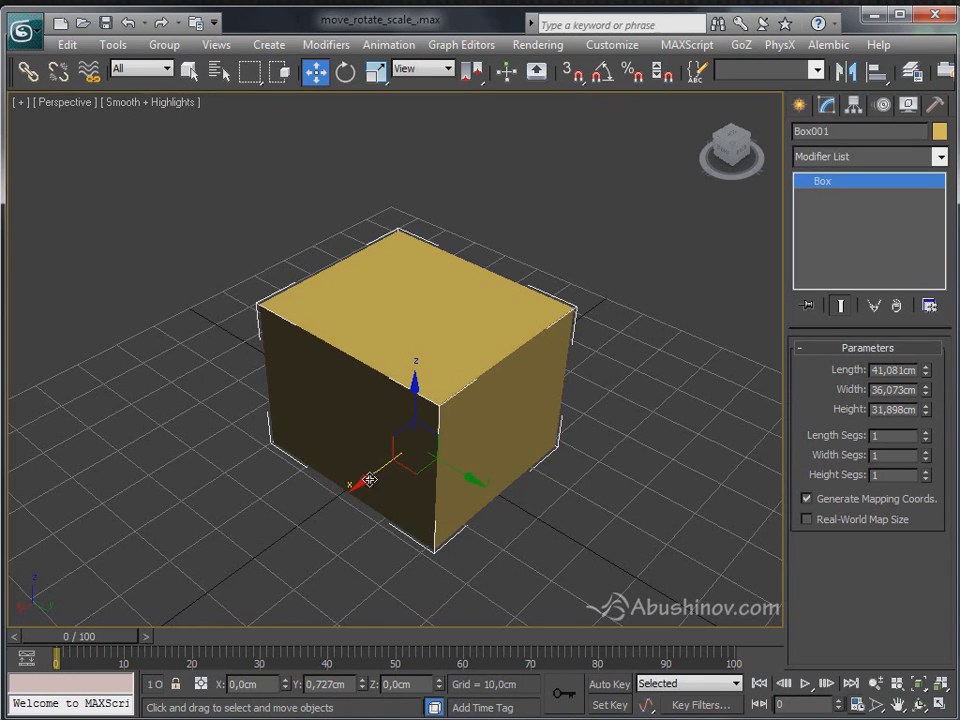
Move the box freehand along its axes to about X 16.4 cm, Y 22.9 cm and Z 23.4 cm
{"action": "mouse_move", "coordinate": [366, 479]}
{"action": "left_mouse_down"}
{"action": "mouse_move", "coordinate": [279, 523]}
{"action": "mouse_move", "coordinate": [364, 454]}
{"action": "mouse_move", "coordinate": [257, 530]}
{"action": "mouse_move", "coordinate": [377, 439]}
{"action": "mouse_move", "coordinate": [259, 538]}
{"action": "mouse_move", "coordinate": [281, 579]}
{"action": "mouse_move", "coordinate": [383, 438]}
{"action": "mouse_move", "coordinate": [223, 525]}
{"action": "mouse_move", "coordinate": [364, 441]}
{"action": "mouse_move", "coordinate": [169, 526]}
{"action": "mouse_move", "coordinate": [386, 452]}
{"action": "mouse_move", "coordinate": [369, 456]}
{"action": "mouse_move", "coordinate": [311, 514]}
{"action": "mouse_move", "coordinate": [358, 500]}
{"action": "left_mouse_up"}
{"action": "left_click_drag", "start_coordinate": [363, 423], "coordinate": [362, 380]}
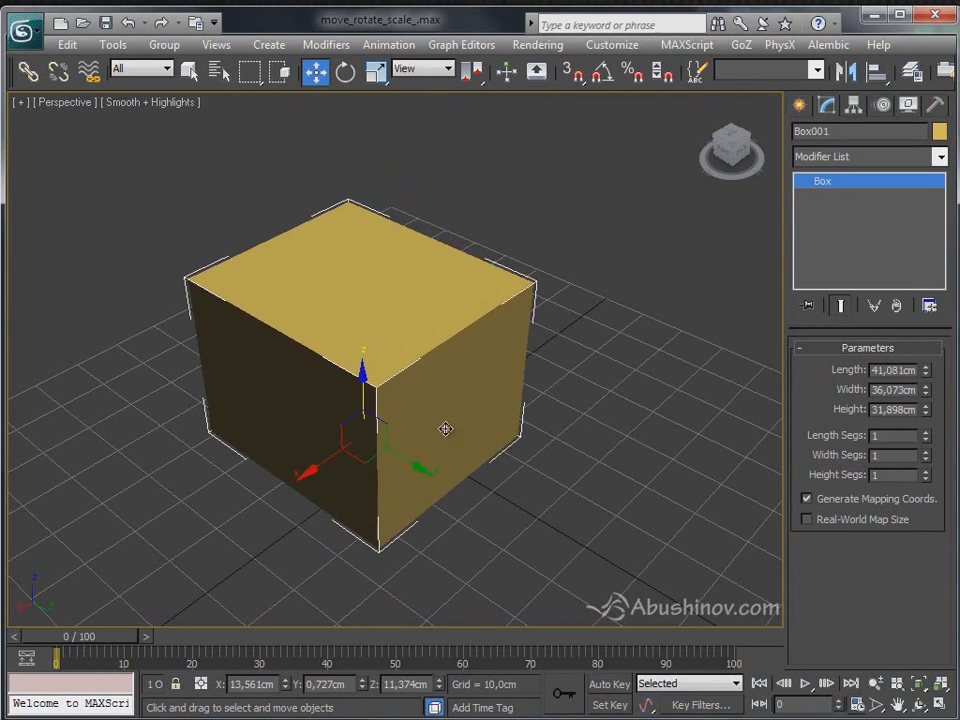
{"action": "left_click_drag", "start_coordinate": [403, 477], "coordinate": [449, 511]}
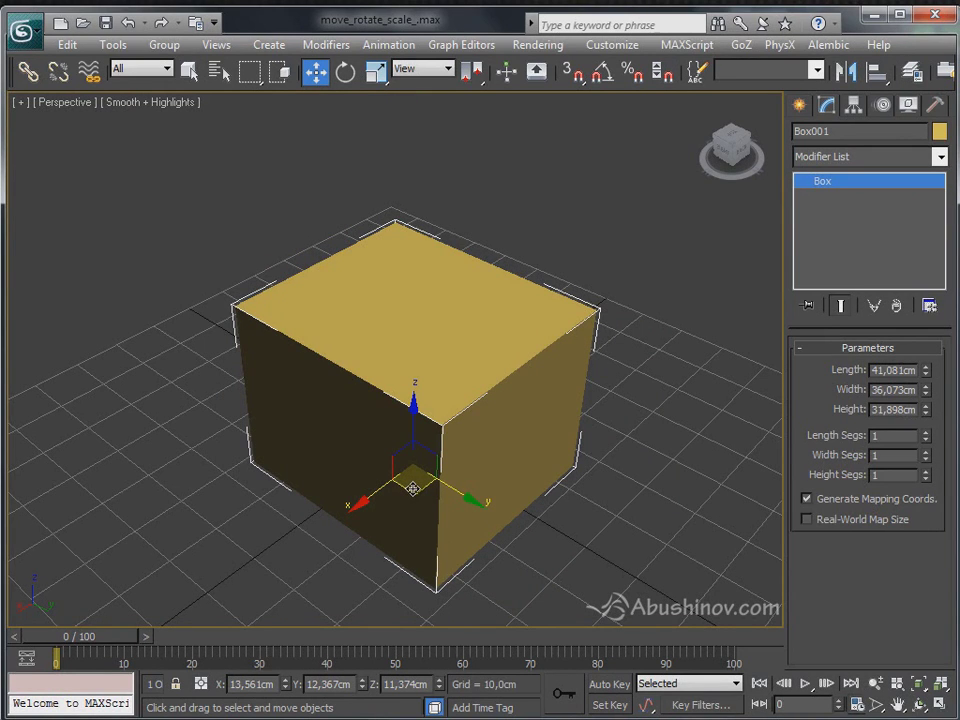
{"action": "left_click_drag", "start_coordinate": [412, 488], "coordinate": [438, 478]}
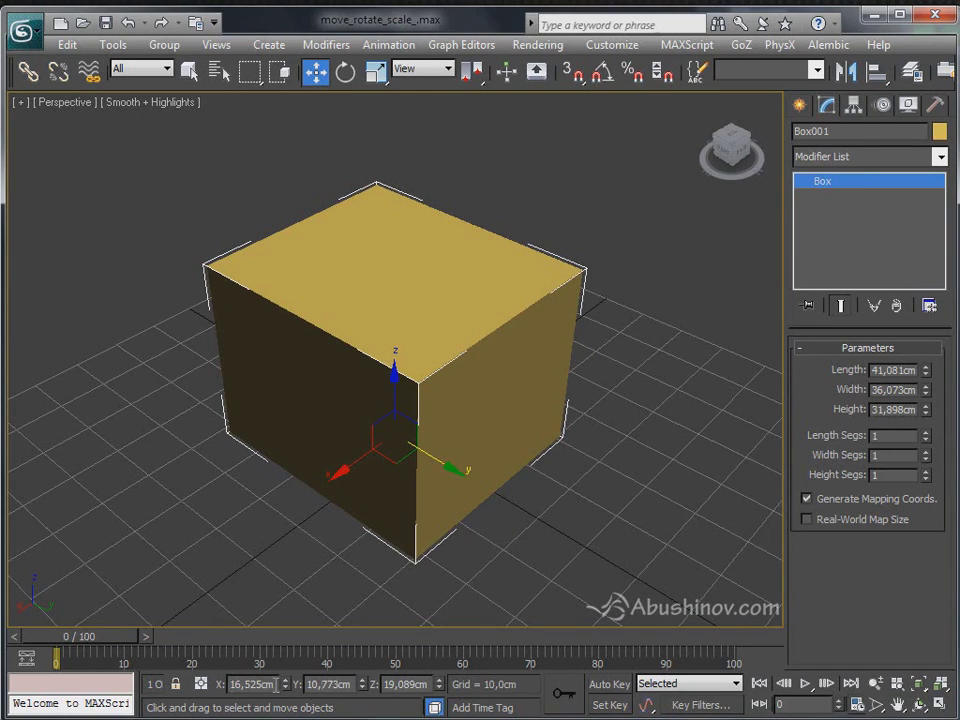
{"action": "left_click_drag", "start_coordinate": [287, 686], "coordinate": [367, 611]}
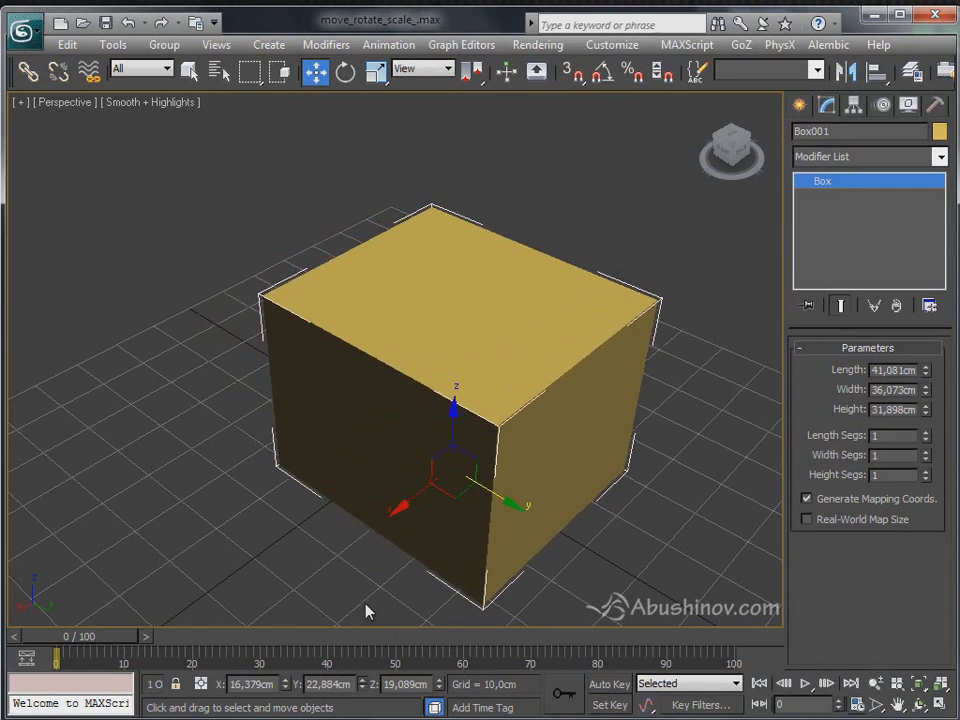
{"action": "left_click_drag", "start_coordinate": [438, 684], "coordinate": [435, 651]}
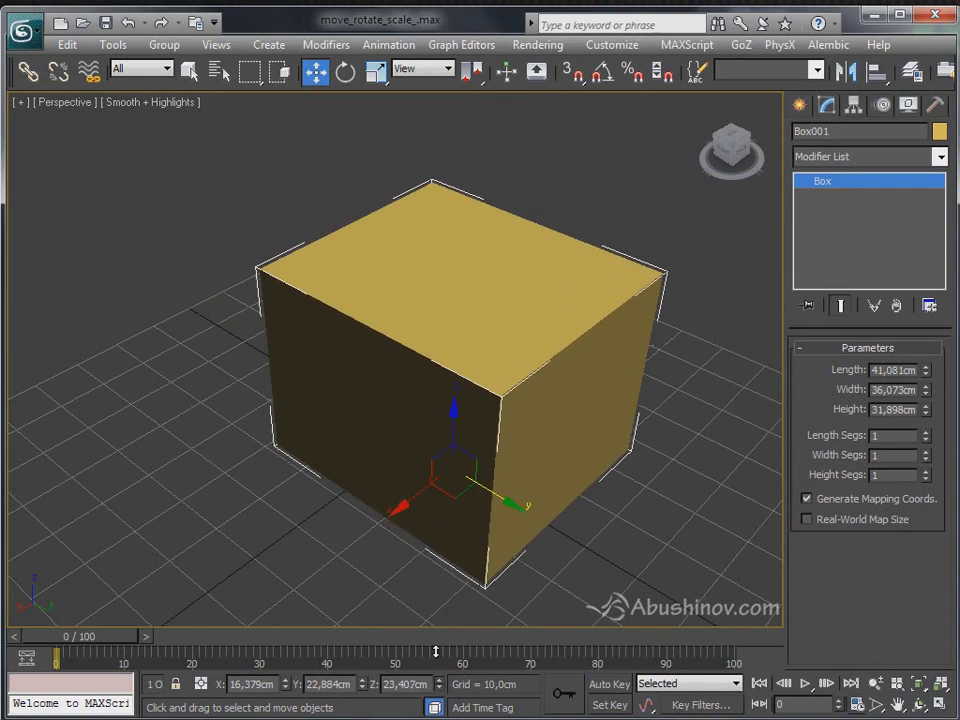
Set the box's Y, X and Z position to 0 so it sits at the world origin
{"action": "double_click", "coordinate": [322, 684]}
{"action": "type", "text": "0"}
{"action": "key", "text": "Return"}
{"action": "double_click", "coordinate": [250, 684]}
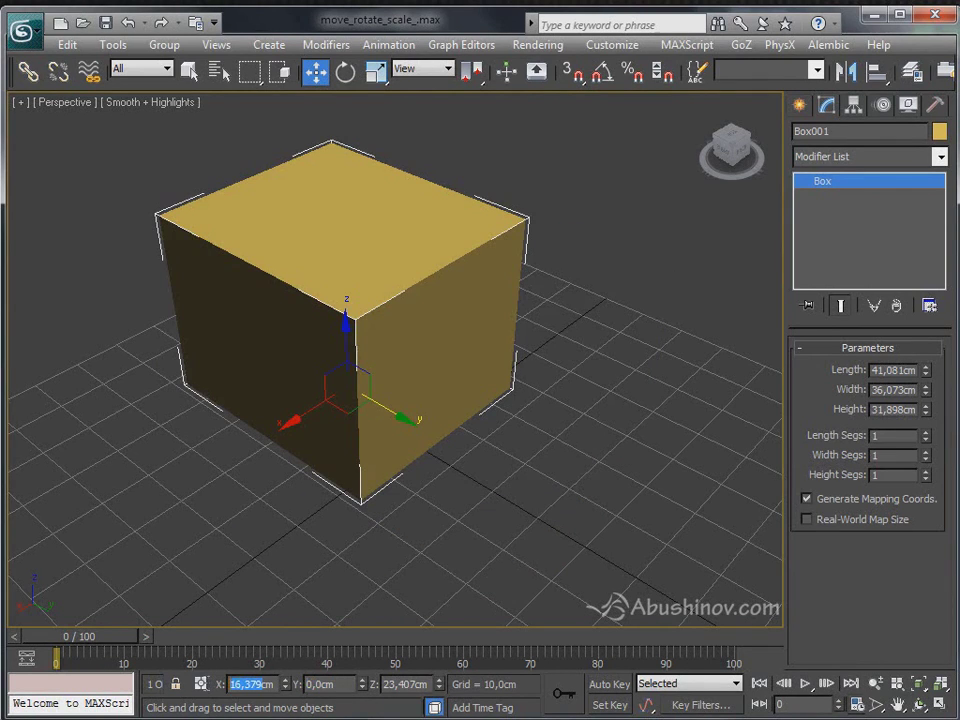
{"action": "type", "text": "0"}
{"action": "key", "text": "Return"}
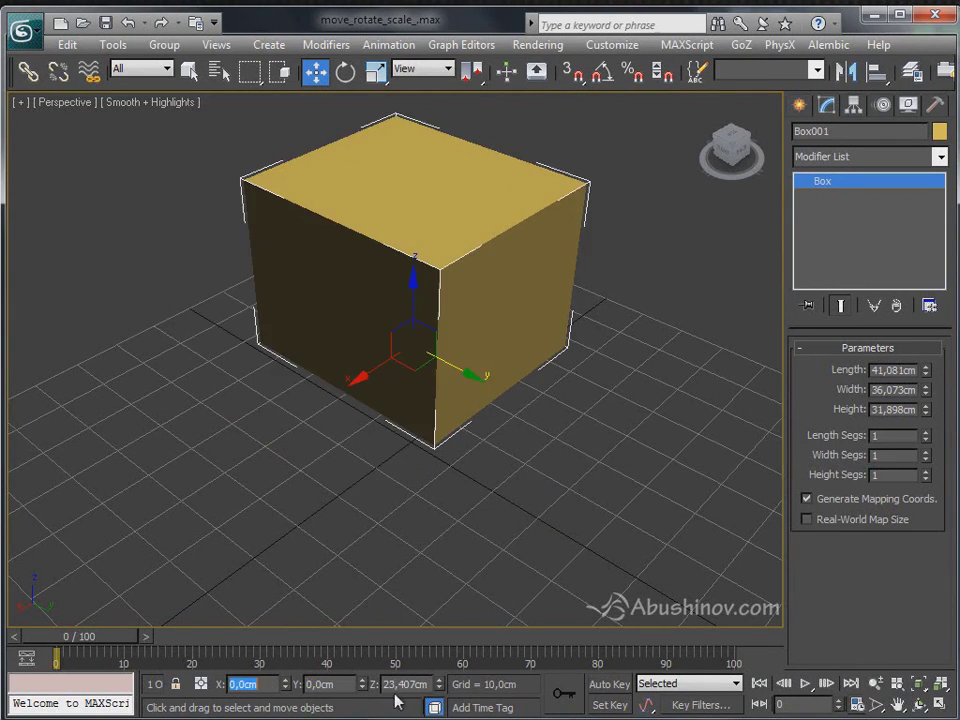
{"action": "double_click", "coordinate": [407, 684]}
{"action": "type", "text": "0"}
{"action": "key", "text": "Return"}
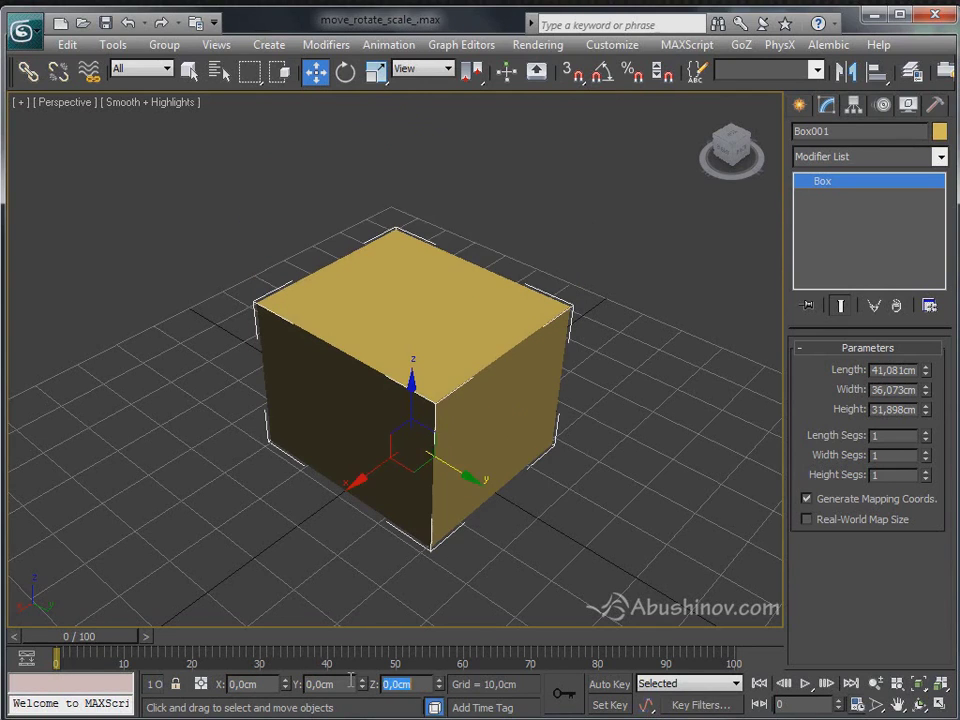
{"action": "middle_click_drag", "start_coordinate": [353, 425], "coordinate": [88, 461], "text": "alt"}
{"action": "left_click", "coordinate": [598, 476]}
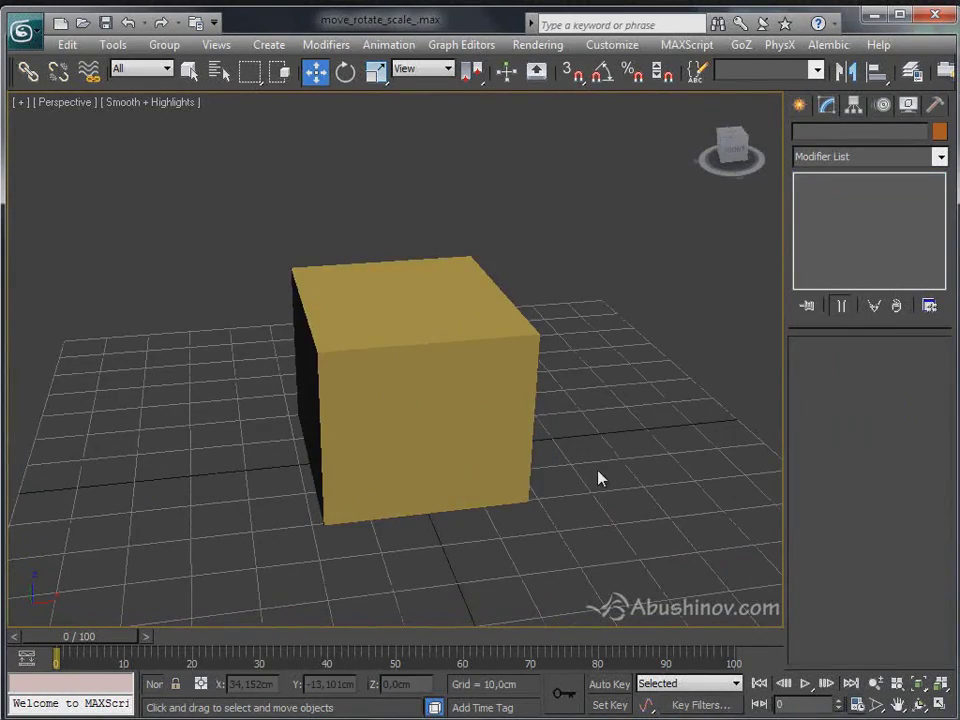
{"action": "key", "text": "ctrl+z"}
Rotate the box freehand with the Rotate tool to about X 1.7, Y 0.1 and Z -2.3 degrees
{"action": "middle_click_drag", "start_coordinate": [574, 435], "coordinate": [422, 433], "text": "alt"}
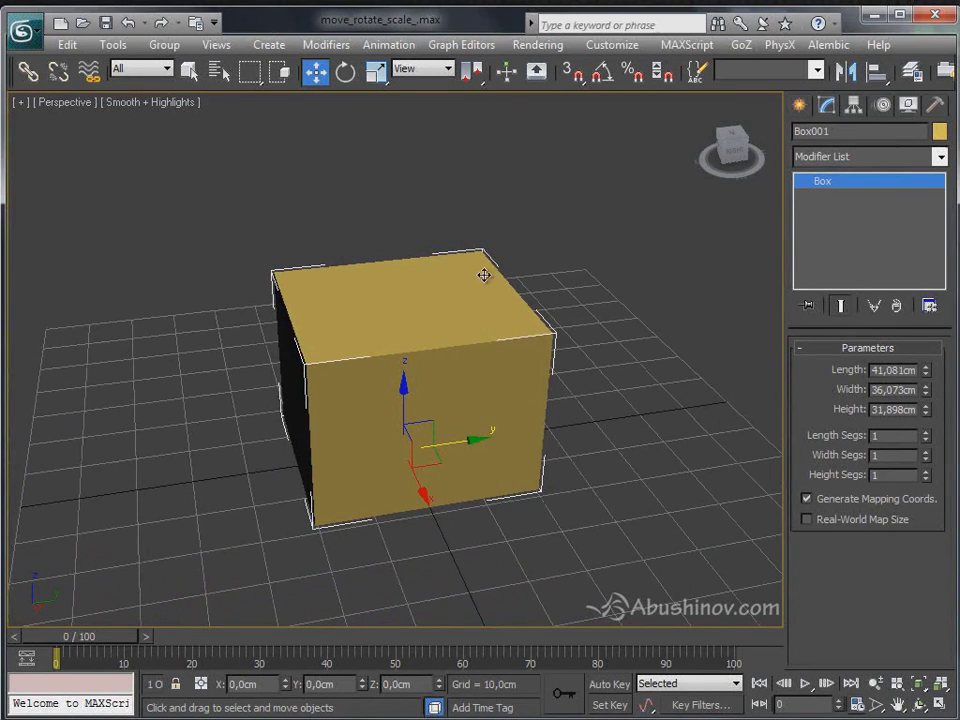
{"action": "left_click", "coordinate": [346, 80]}
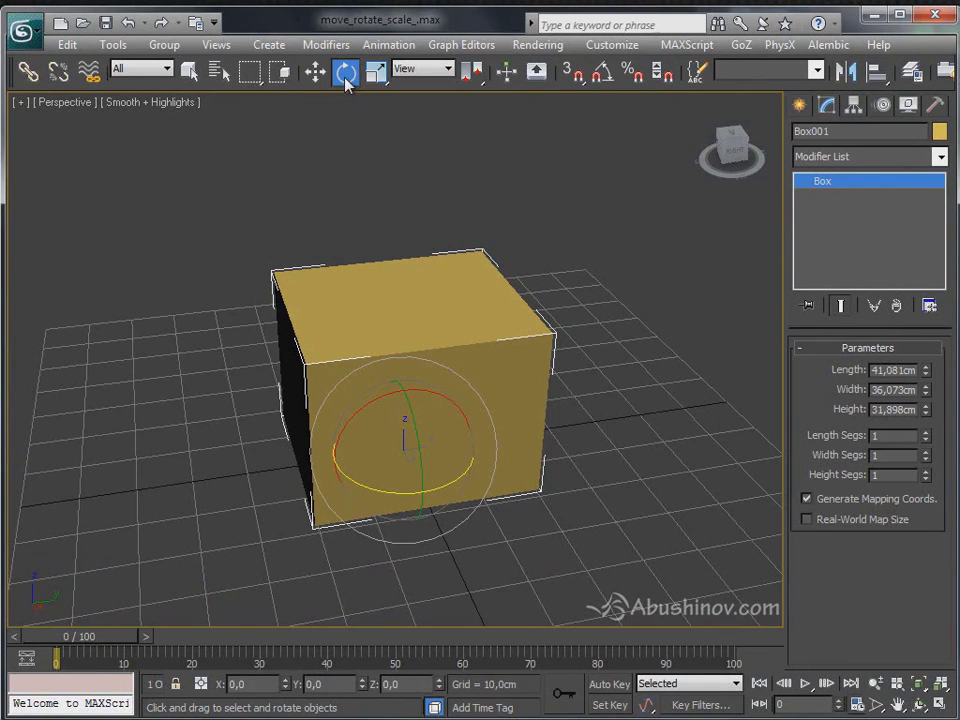
{"action": "middle_click_drag", "start_coordinate": [593, 377], "coordinate": [360, 377], "text": "alt"}
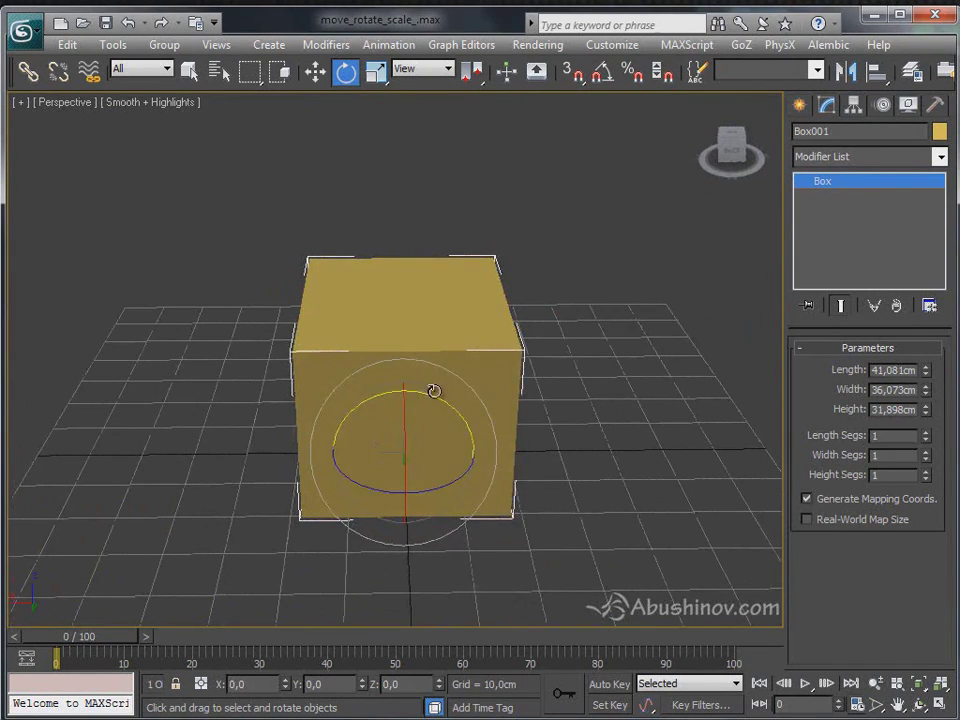
{"action": "scroll", "coordinate": [444, 392], "scroll_direction": "up", "scroll_amount": 3}
{"action": "middle_click_drag", "start_coordinate": [444, 392], "coordinate": [456, 347]}
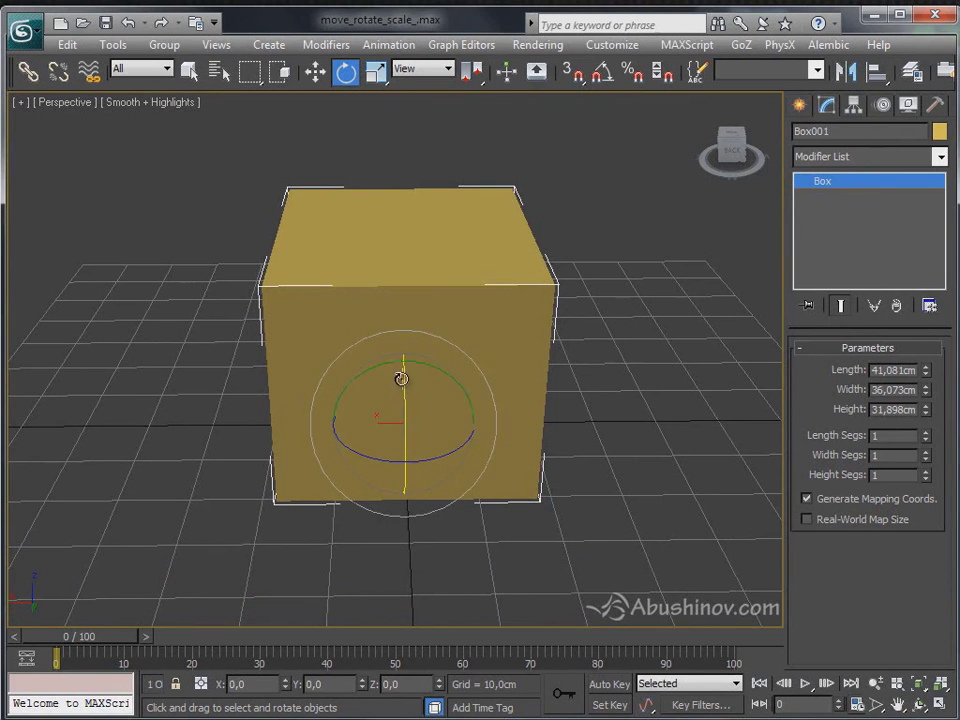
{"action": "mouse_move", "coordinate": [441, 369]}
{"action": "left_mouse_down"}
{"action": "mouse_move", "coordinate": [491, 399]}
{"action": "mouse_move", "coordinate": [388, 364]}
{"action": "mouse_move", "coordinate": [450, 396]}
{"action": "mouse_move", "coordinate": [418, 379]}
{"action": "mouse_move", "coordinate": [445, 395]}
{"action": "mouse_move", "coordinate": [430, 390]}
{"action": "mouse_move", "coordinate": [413, 434]}
{"action": "mouse_move", "coordinate": [412, 387]}
{"action": "mouse_move", "coordinate": [416, 416]}
{"action": "mouse_move", "coordinate": [467, 422]}
{"action": "mouse_move", "coordinate": [426, 388]}
{"action": "mouse_move", "coordinate": [444, 442]}
{"action": "mouse_move", "coordinate": [452, 396]}
{"action": "mouse_move", "coordinate": [409, 426]}
{"action": "mouse_move", "coordinate": [463, 414]}
{"action": "mouse_move", "coordinate": [420, 407]}
{"action": "mouse_move", "coordinate": [448, 424]}
{"action": "mouse_move", "coordinate": [435, 405]}
{"action": "mouse_move", "coordinate": [439, 413]}
{"action": "mouse_move", "coordinate": [489, 392]}
{"action": "left_mouse_up"}
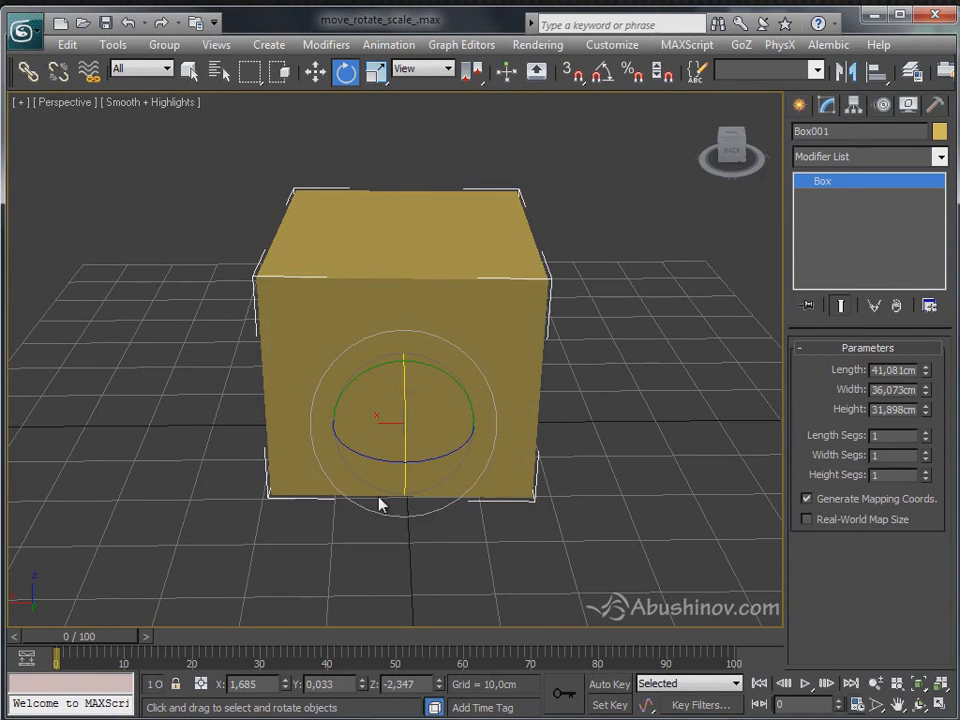
{"action": "mouse_move", "coordinate": [463, 347]}
{"action": "left_mouse_down"}
{"action": "mouse_move", "coordinate": [503, 380]}
{"action": "mouse_move", "coordinate": [467, 339]}
{"action": "mouse_move", "coordinate": [386, 321]}
{"action": "mouse_move", "coordinate": [461, 364]}
{"action": "mouse_move", "coordinate": [456, 357]}
{"action": "left_mouse_up"}
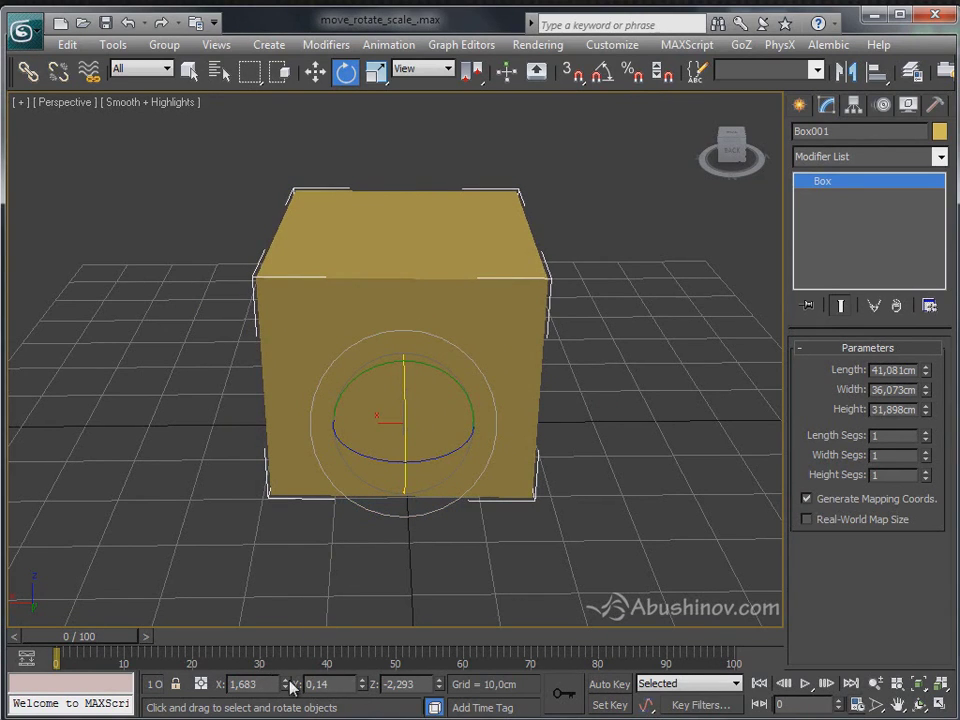
Set the box's Y rotation and X rotation to 0 degrees
{"action": "double_click", "coordinate": [323, 686]}
{"action": "type", "text": "0"}
{"action": "key", "text": "Return"}
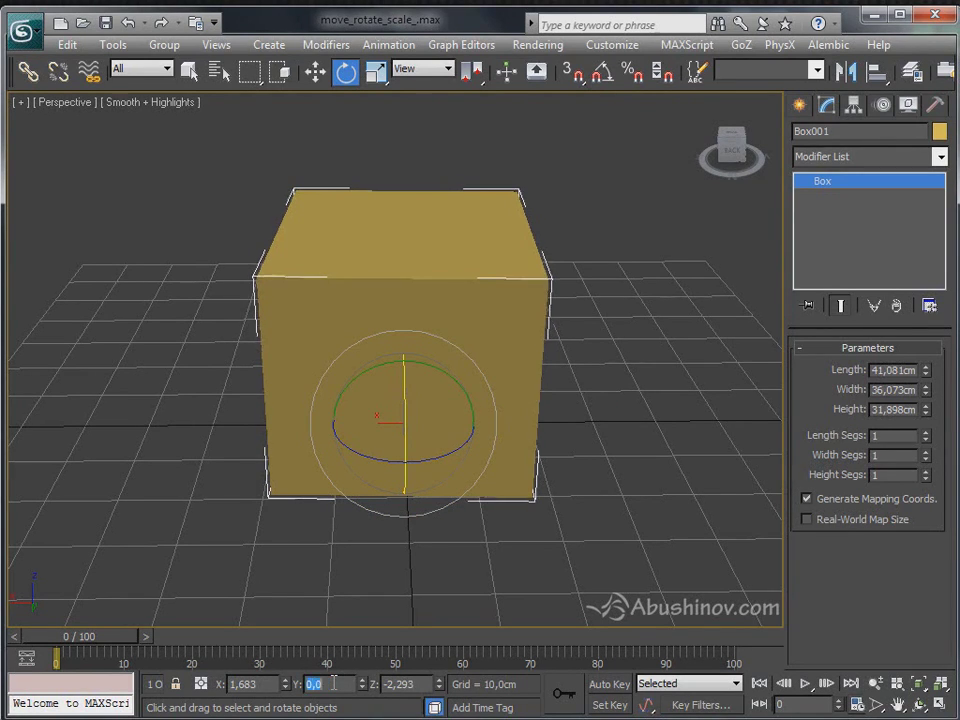
{"action": "double_click", "coordinate": [262, 684]}
{"action": "key", "text": "Return"}
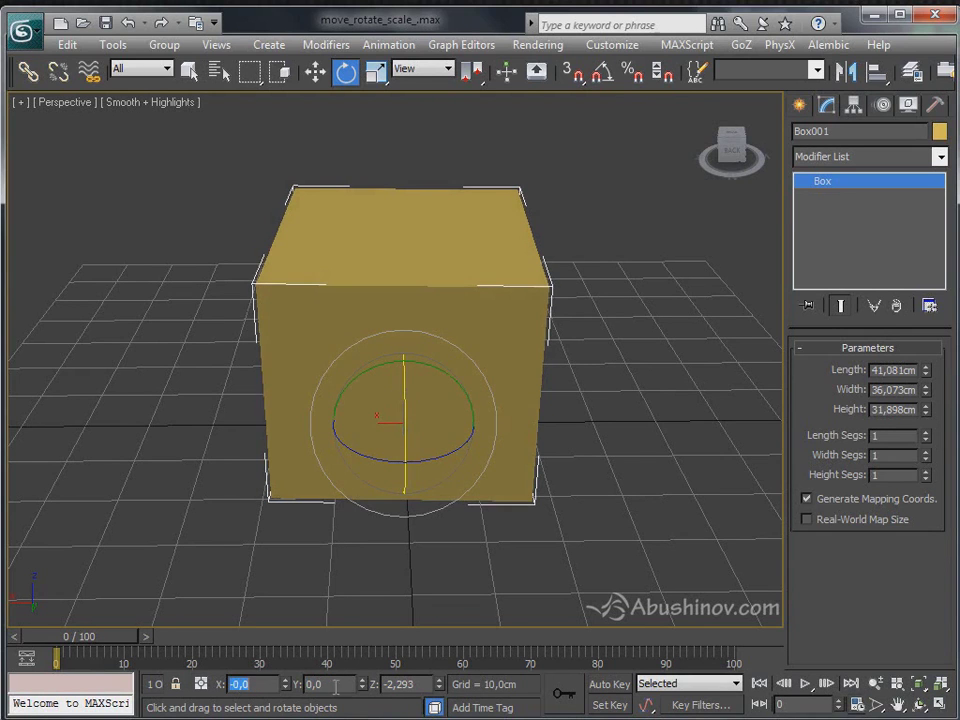
Set the box's X rotation to 45 degrees and its Z rotation to 0
{"action": "mouse_move", "coordinate": [285, 688]}
{"action": "left_mouse_down"}
{"action": "mouse_move", "coordinate": [276, 443]}
{"action": "mouse_move", "coordinate": [285, 700]}
{"action": "left_mouse_up"}
{"action": "right_click", "coordinate": [285, 684]}
{"action": "key", "text": "Return"}
{"action": "type", "text": "45"}
{"action": "key", "text": "Return"}
{"action": "key", "text": "Tab"}
{"action": "key", "text": "Tab"}
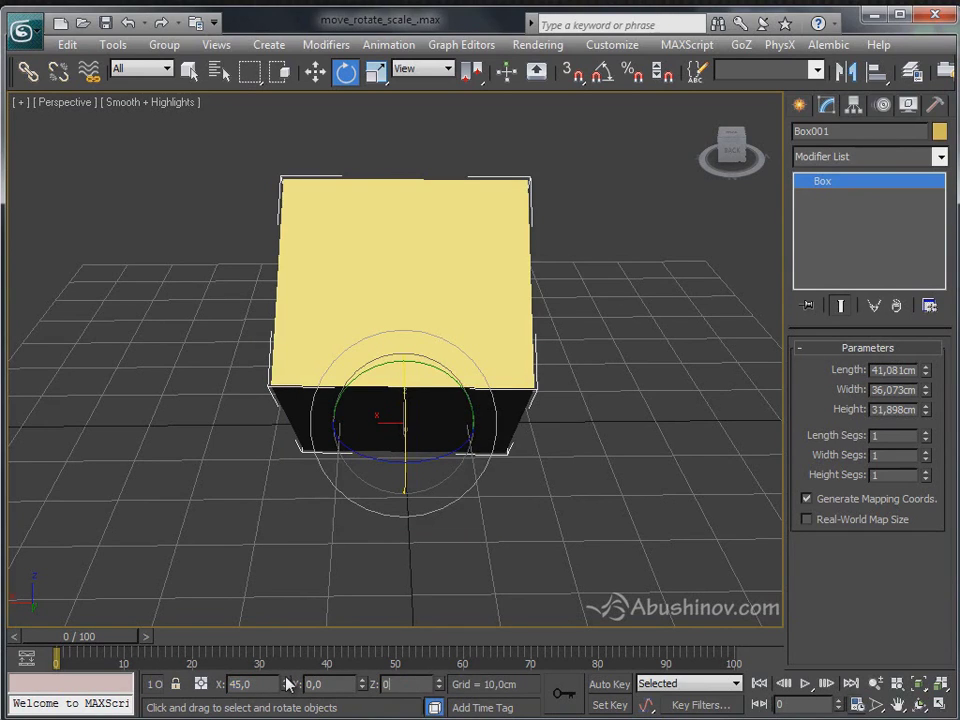
{"action": "type", "text": "0"}
{"action": "key", "text": "Return"}
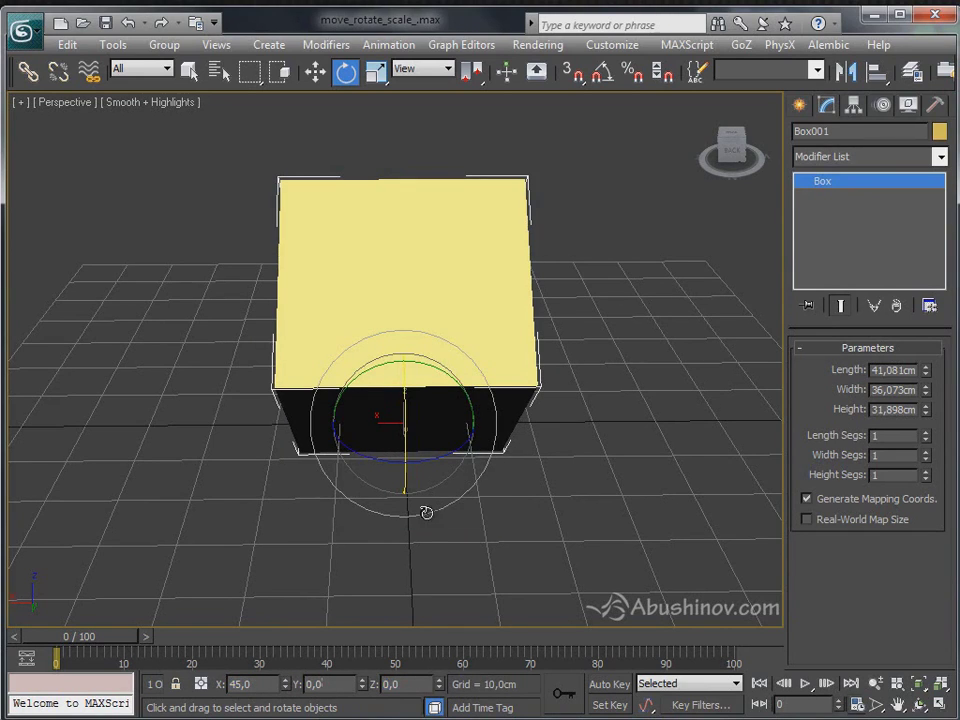
Set the box's X rotation to 0 degrees and keep the box selected
{"action": "double_click", "coordinate": [231, 685]}
{"action": "type", "text": "90"}
{"action": "key", "text": "Return"}
{"action": "left_click", "coordinate": [612, 453]}
{"action": "middle_click_drag", "start_coordinate": [615, 455], "coordinate": [514, 439], "text": "alt"}
{"action": "left_click", "coordinate": [493, 332]}
Activate the Move tool for the box, and switch to the Rotate tool
{"action": "right_click", "coordinate": [490, 338]}
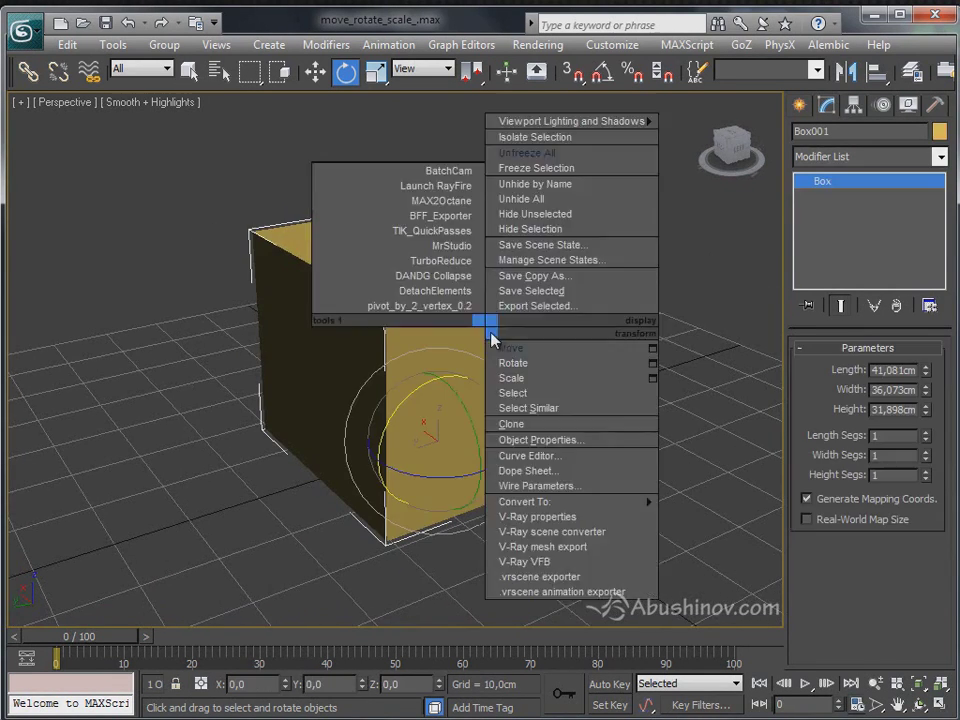
{"action": "left_click", "coordinate": [500, 348]}
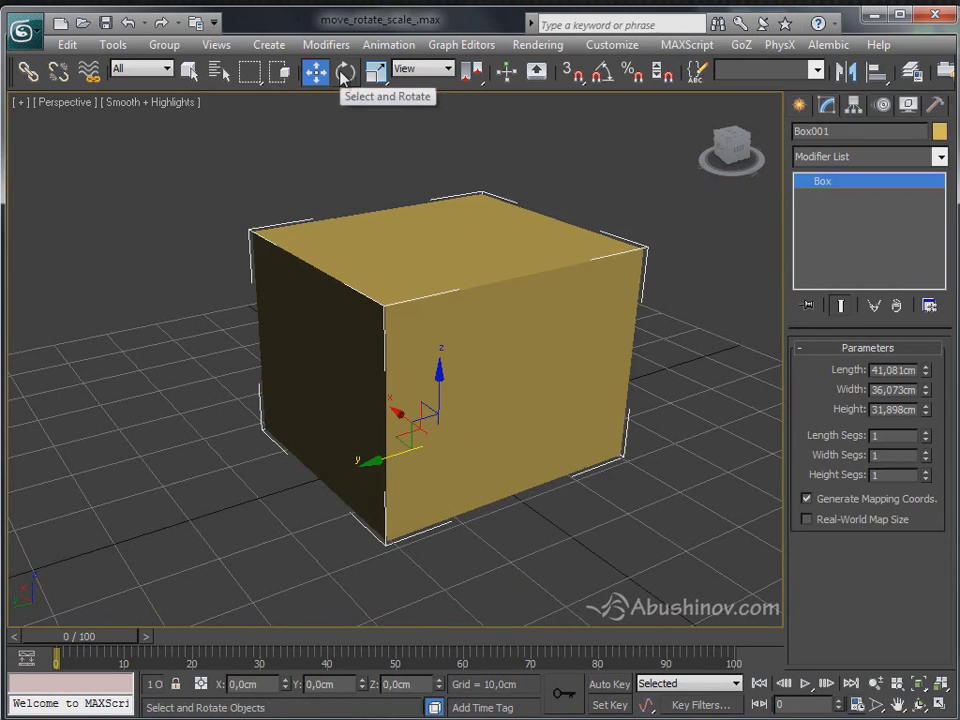
{"action": "left_click", "coordinate": [344, 72]}
Scale the box non-uniformly in X and Y and uniformly overall, to about X 72, Y 98 and Z 77 percent
{"action": "left_click", "coordinate": [376, 72]}
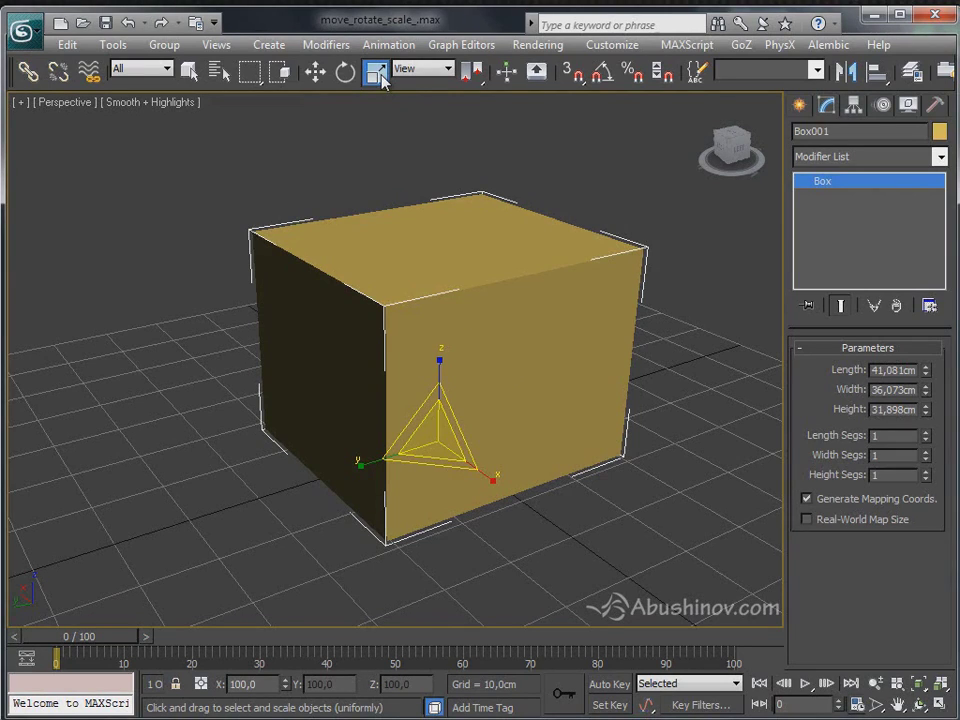
{"action": "key", "text": "r"}
{"action": "key", "text": "r"}
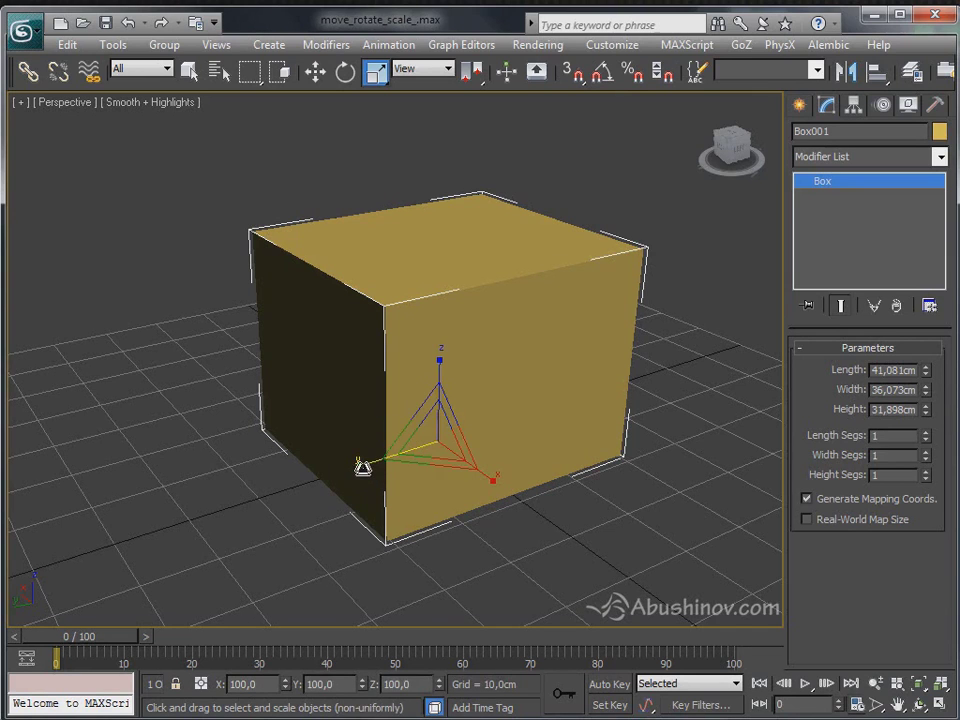
{"action": "mouse_move", "coordinate": [360, 463]}
{"action": "left_mouse_down"}
{"action": "mouse_move", "coordinate": [274, 489]}
{"action": "mouse_move", "coordinate": [351, 463]}
{"action": "left_mouse_up"}
{"action": "mouse_move", "coordinate": [489, 480]}
{"action": "left_mouse_down"}
{"action": "mouse_move", "coordinate": [560, 533]}
{"action": "mouse_move", "coordinate": [484, 467]}
{"action": "left_mouse_up"}
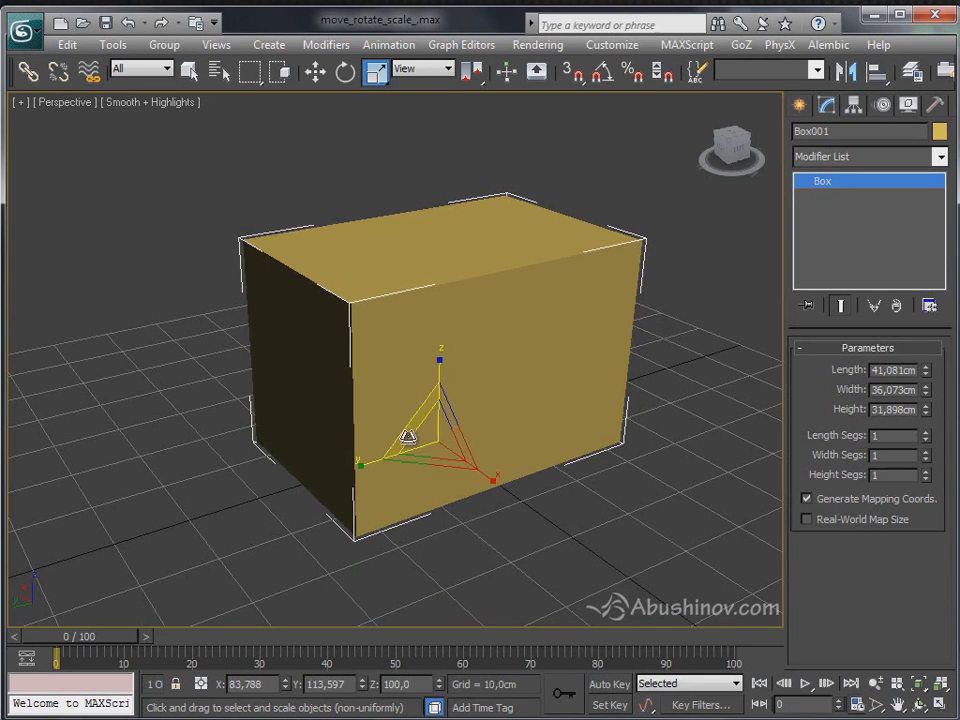
{"action": "mouse_move", "coordinate": [418, 459]}
{"action": "left_mouse_down"}
{"action": "mouse_move", "coordinate": [418, 530]}
{"action": "mouse_move", "coordinate": [430, 465]}
{"action": "left_mouse_up"}
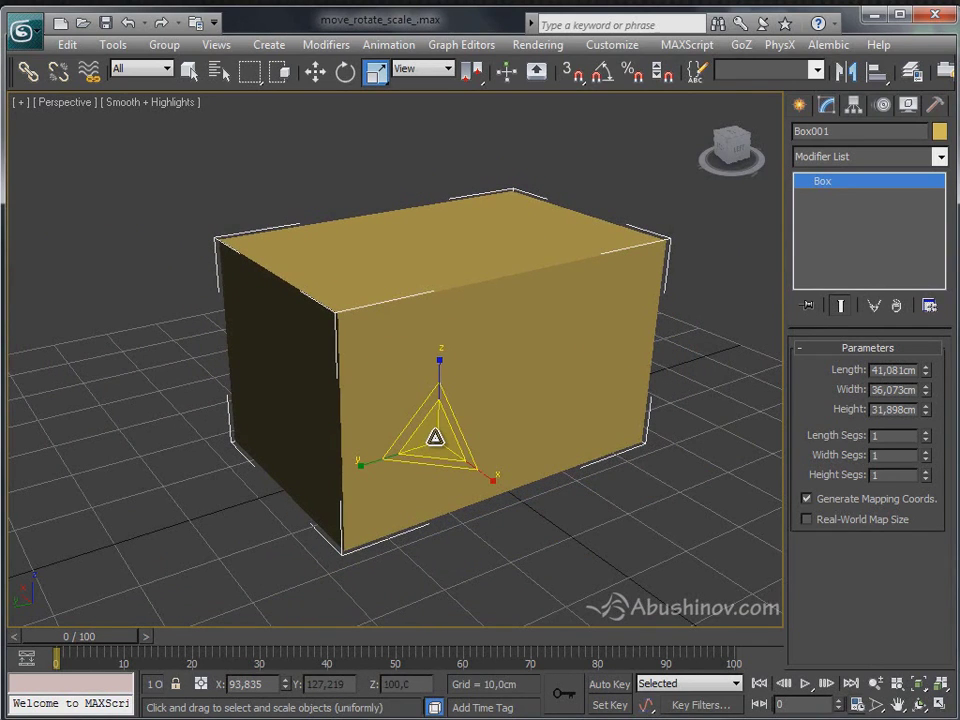
{"action": "left_click_drag", "start_coordinate": [435, 437], "coordinate": [469, 505]}
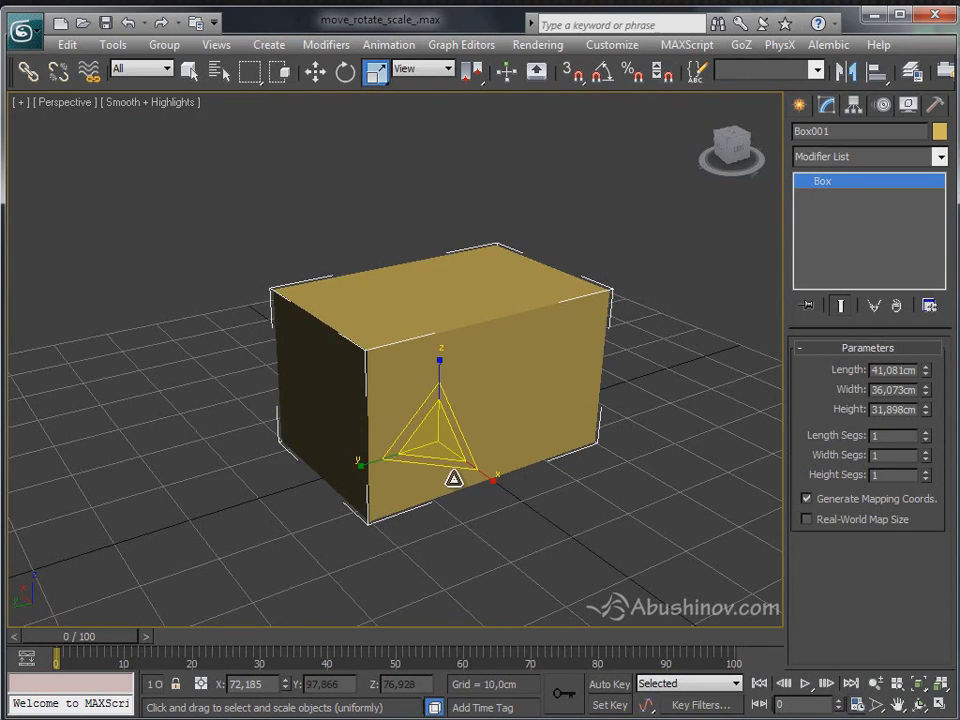
Cycle the active transform tool through Move, Rotate and Scale
{"action": "key", "text": "w"}
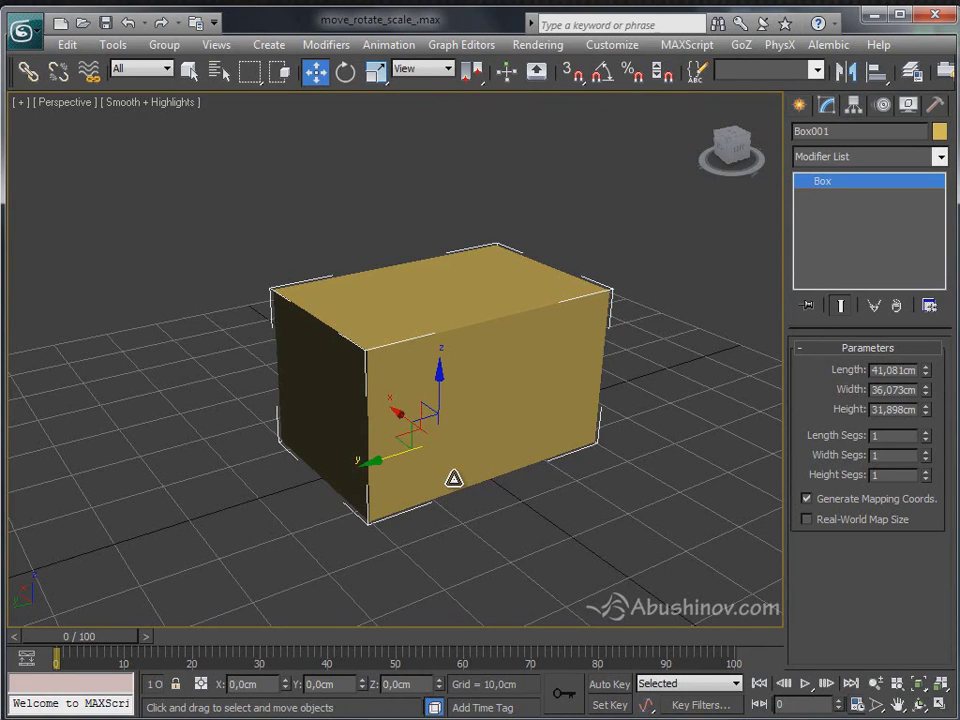
{"action": "key", "text": "e"}
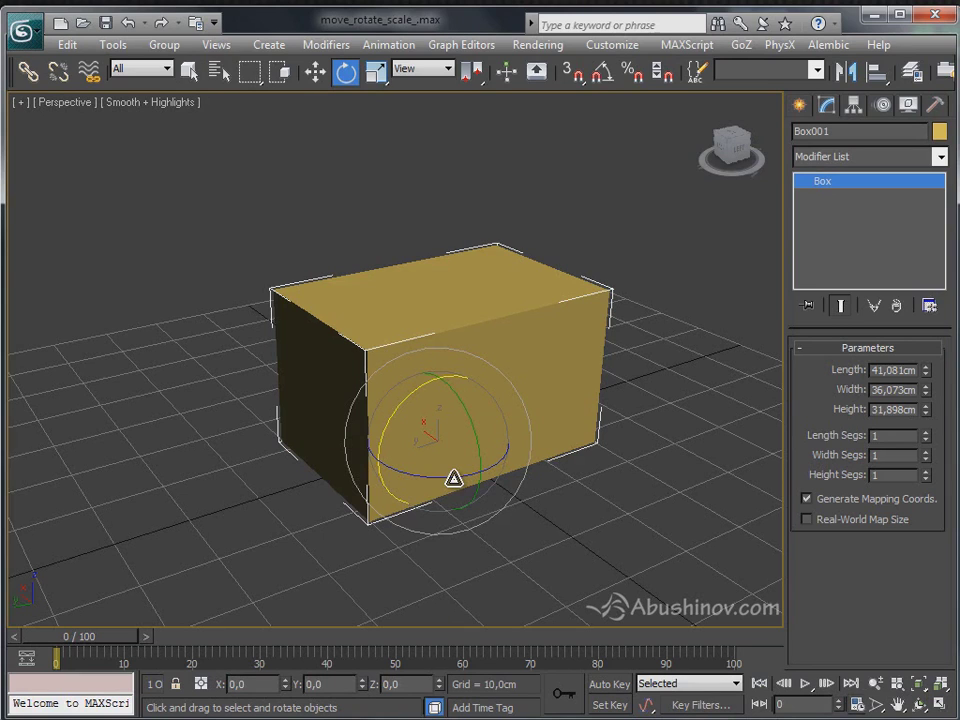
{"action": "key", "text": "r"}
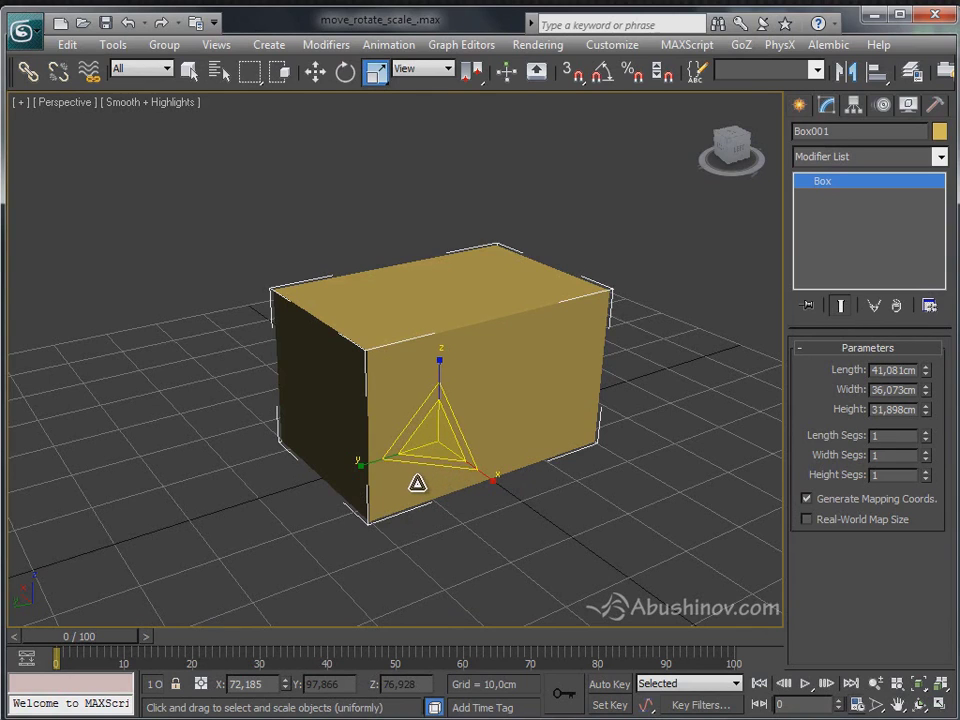
Activate Move, Rotate and Scale in turn for the box once more, and finish with the Move tool active
{"action": "right_click", "coordinate": [417, 483]}
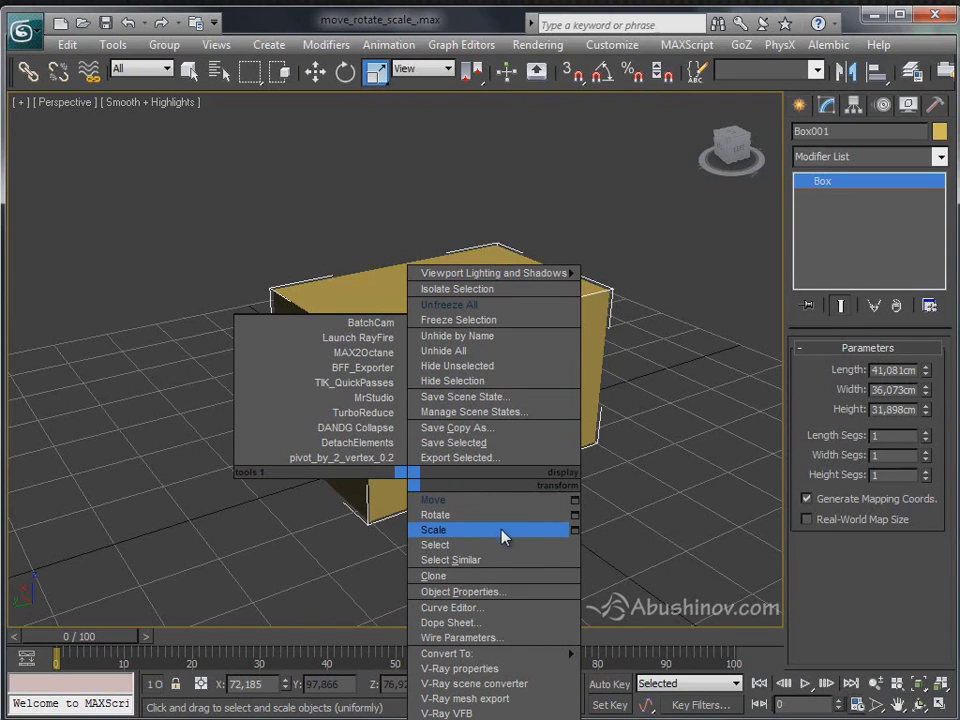
{"action": "left_click", "coordinate": [497, 503]}
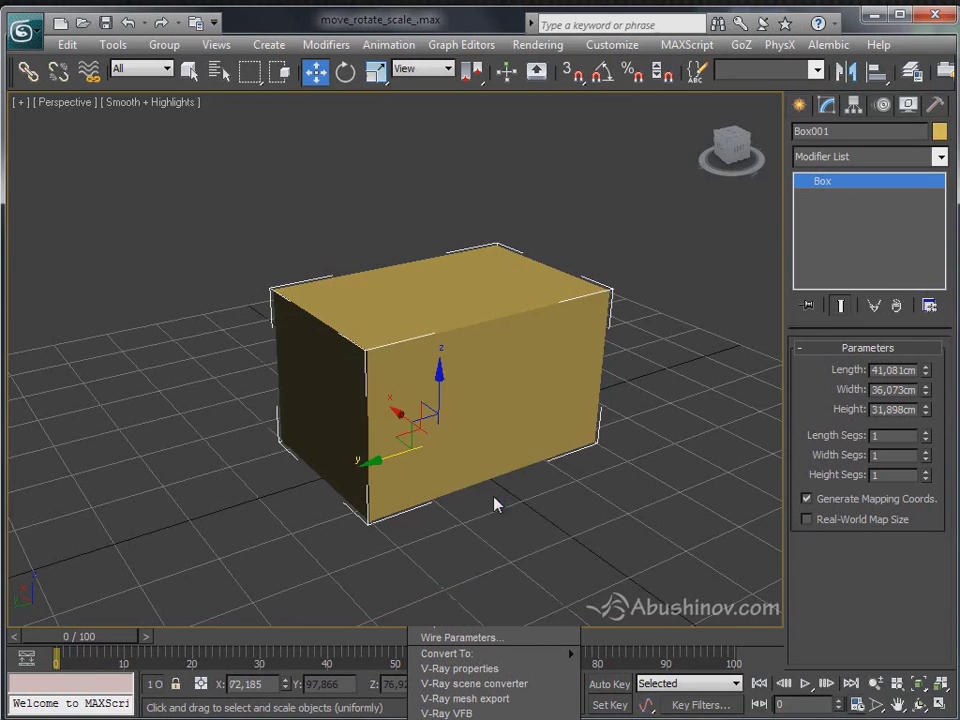
{"action": "right_click", "coordinate": [528, 412]}
{"action": "left_click", "coordinate": [569, 451]}
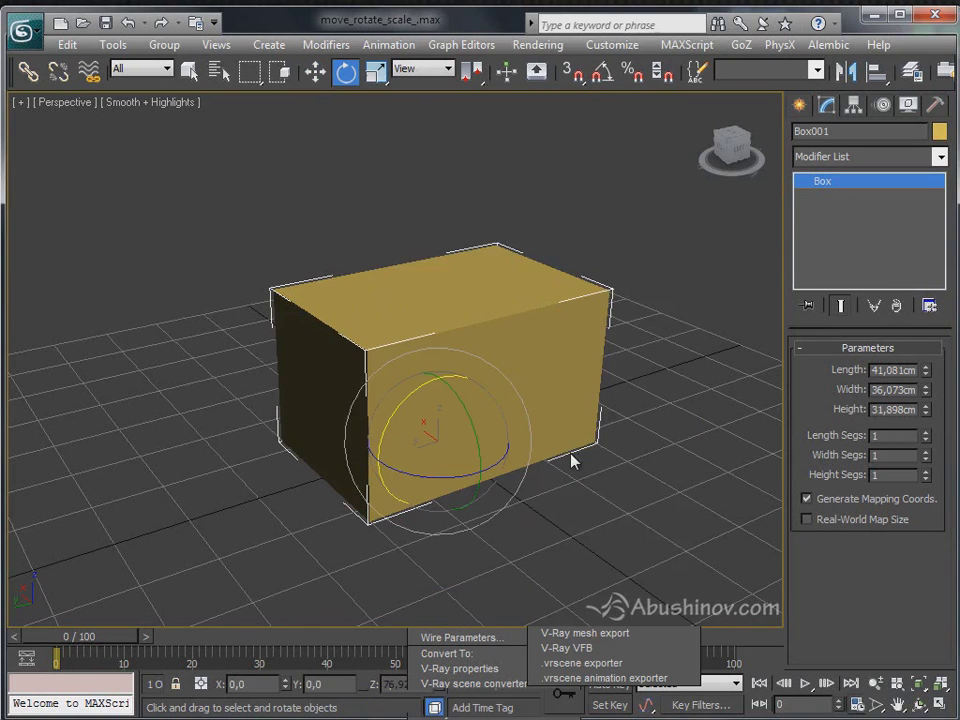
{"action": "right_click", "coordinate": [546, 377]}
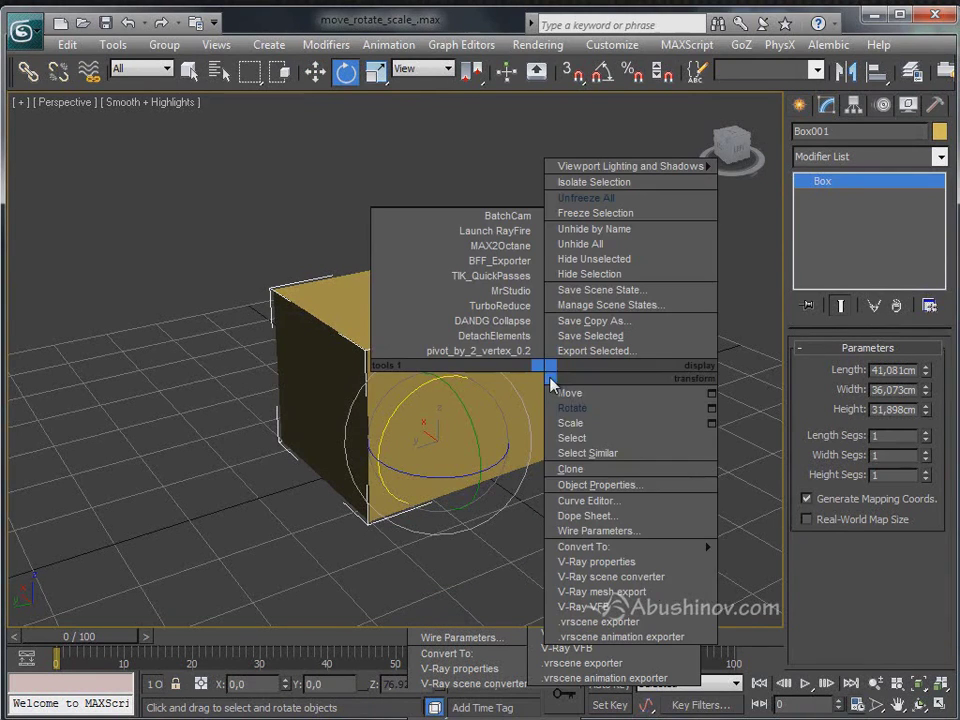
{"action": "left_click", "coordinate": [579, 424]}
{"action": "right_click", "coordinate": [551, 439]}
{"action": "left_click", "coordinate": [571, 459]}
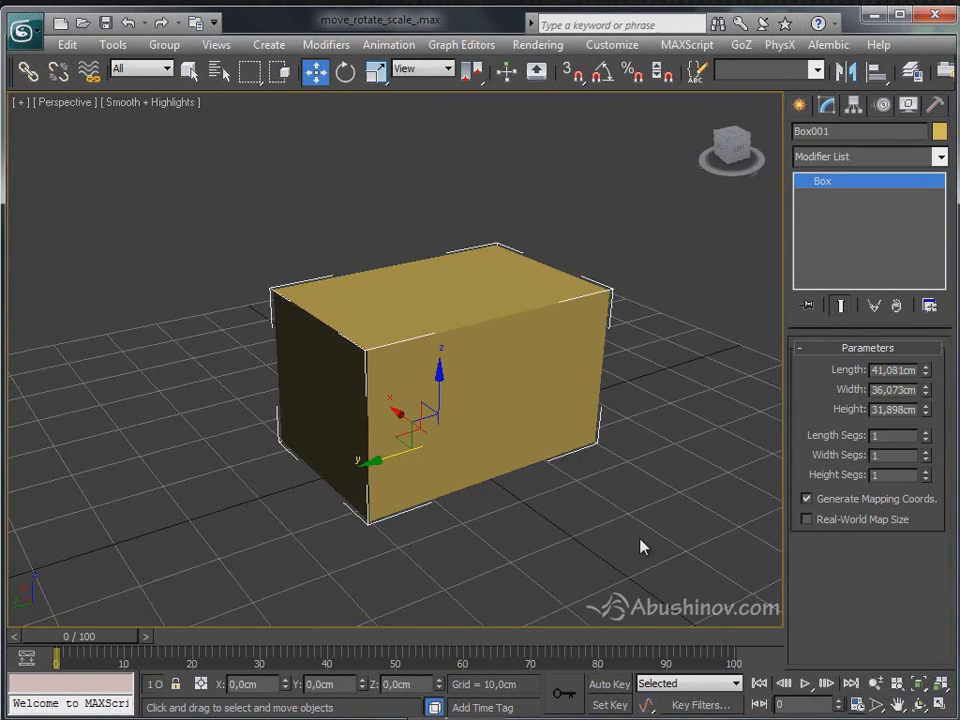